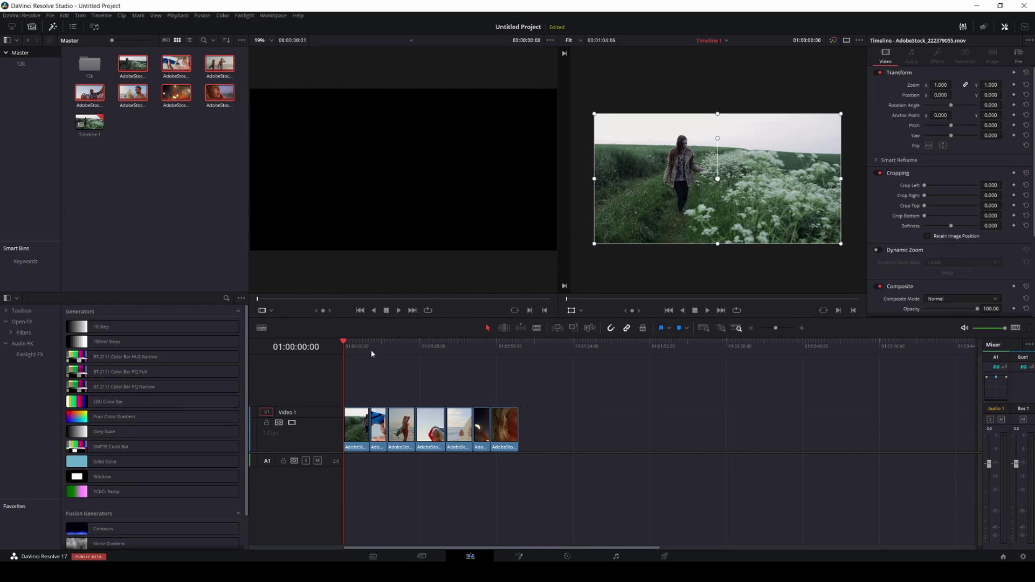
- Scrub through the timeline clips and switch to the Deliver page
{"action": "left_click_drag", "start_coordinate": [344, 345], "coordinate": [513, 356]}
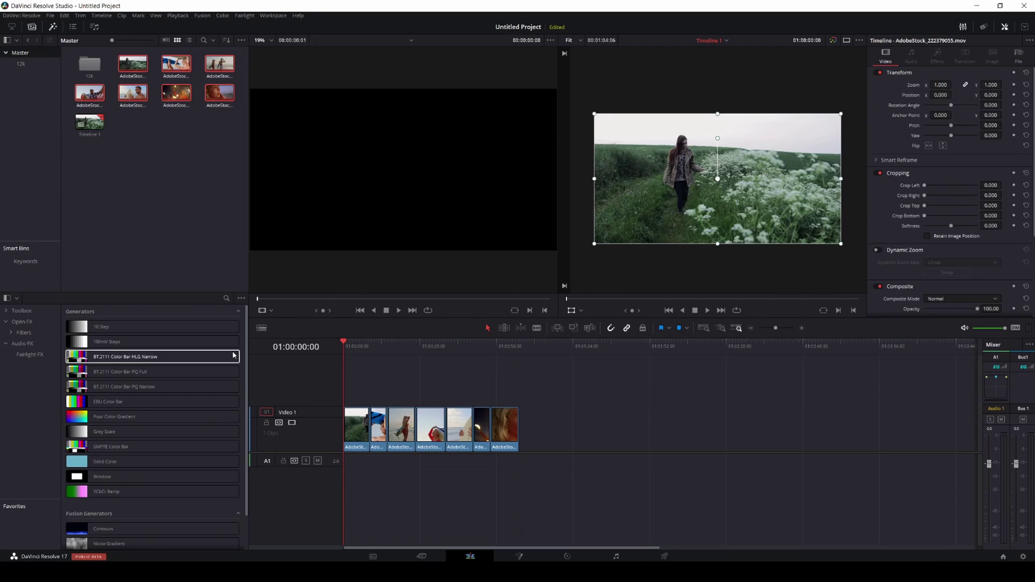
{"action": "left_click", "coordinate": [664, 556]}
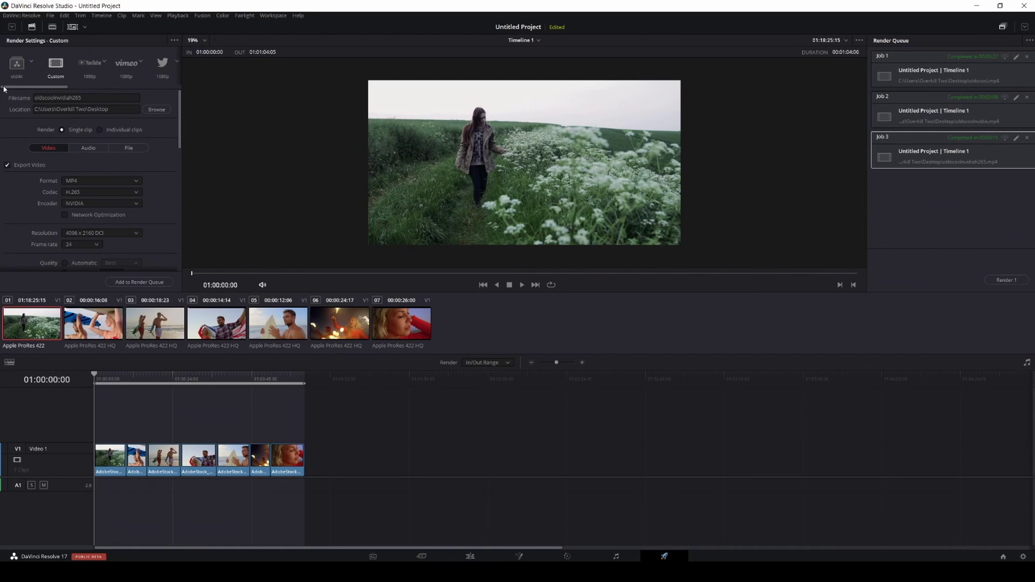
- Load the old4k render preset and scroll through its H.264 video settings
{"action": "left_click", "coordinate": [17, 64]}
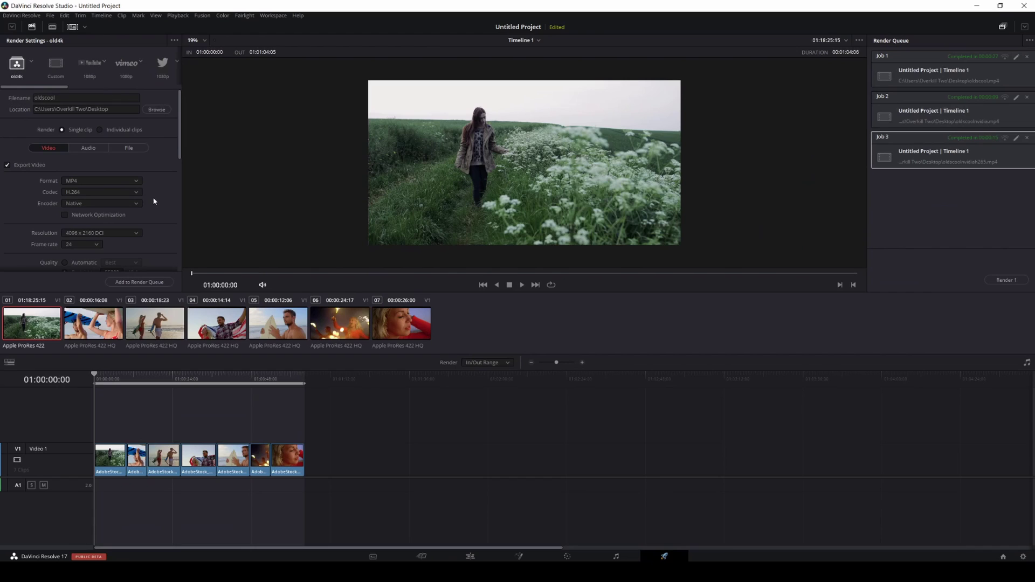
{"action": "left_click_drag", "start_coordinate": [181, 145], "coordinate": [182, 155]}
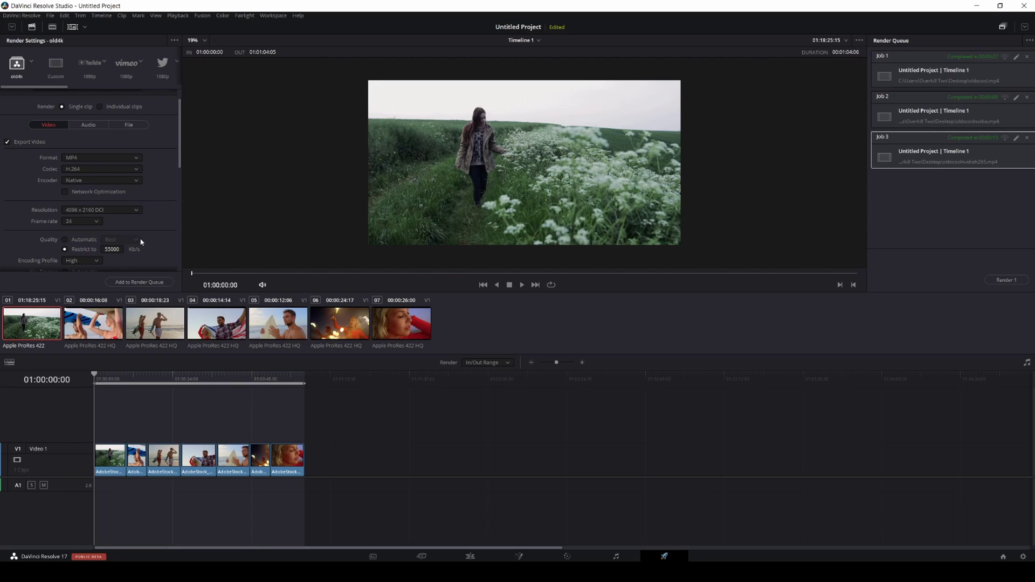
- Switch the H.264 encoder to NVIDIA, keeping Rate Control at VBR High Quality
{"action": "left_click", "coordinate": [105, 181]}
{"action": "left_click", "coordinate": [74, 199]}
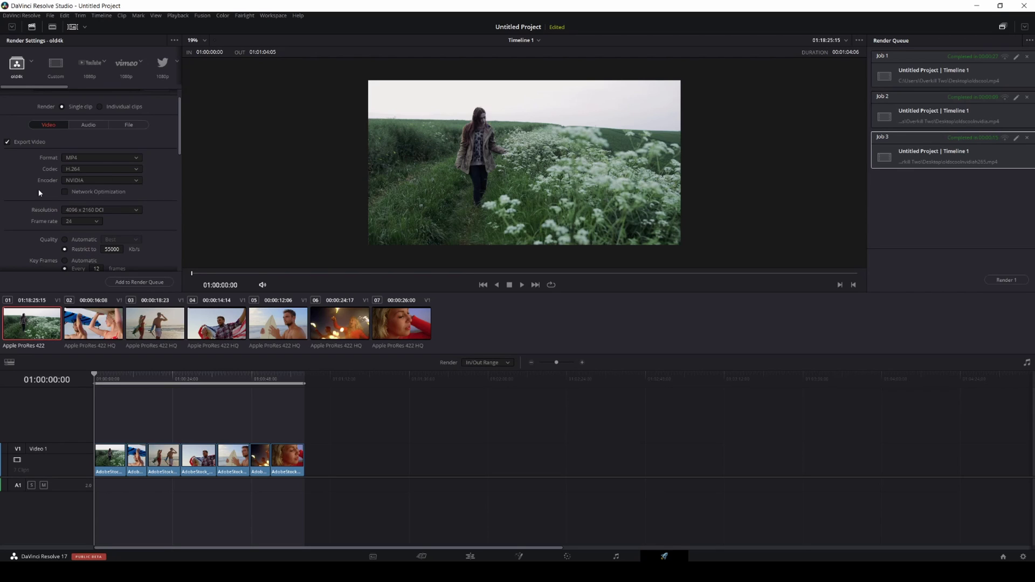
{"action": "left_click_drag", "start_coordinate": [182, 152], "coordinate": [183, 179]}
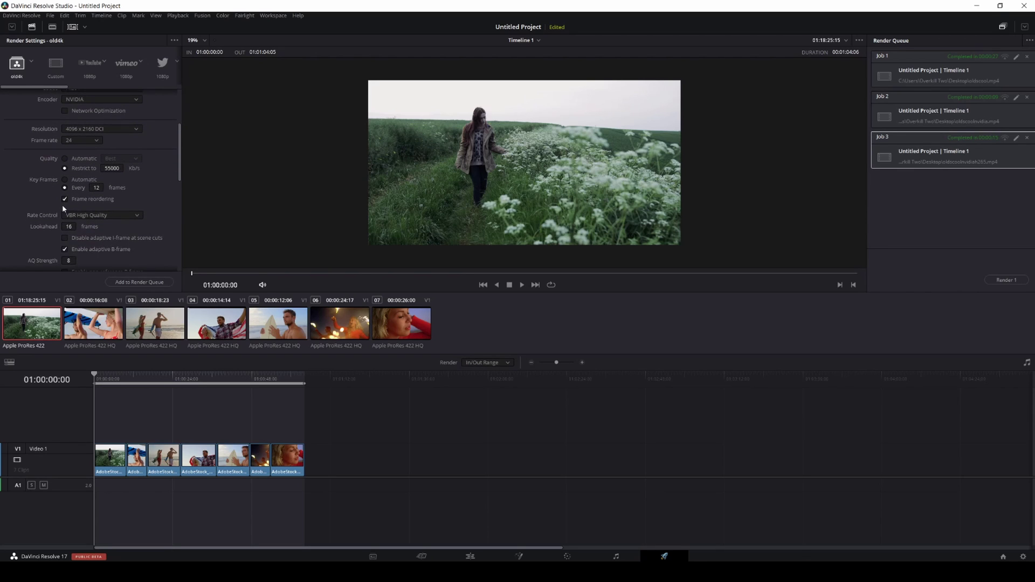
{"action": "left_click", "coordinate": [108, 219]}
{"action": "left_click", "coordinate": [169, 174]}
{"action": "scroll", "coordinate": [182, 147], "scroll_direction": "up", "scroll_amount": 2}
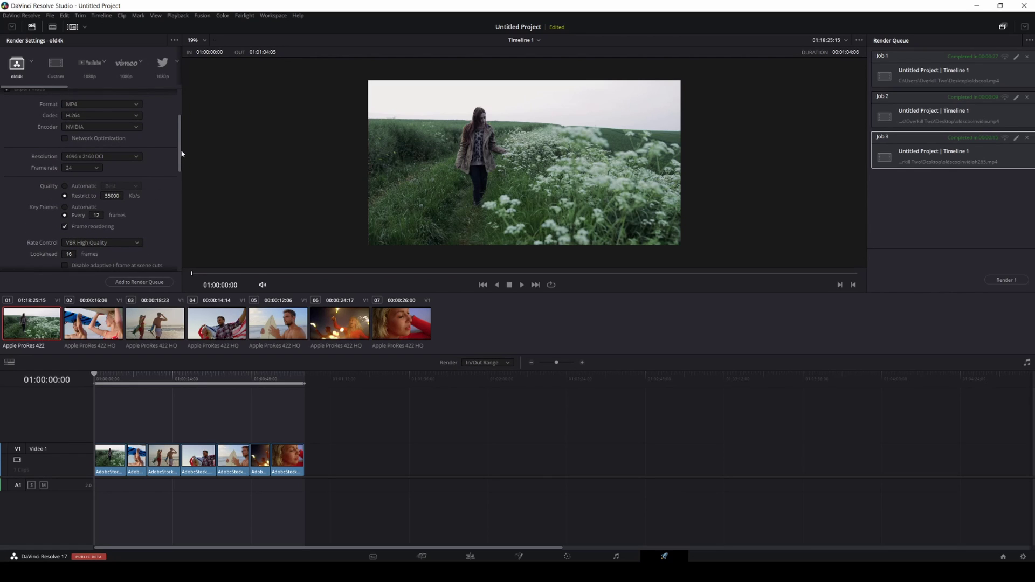
{"action": "left_click_drag", "start_coordinate": [182, 153], "coordinate": [195, 69]}
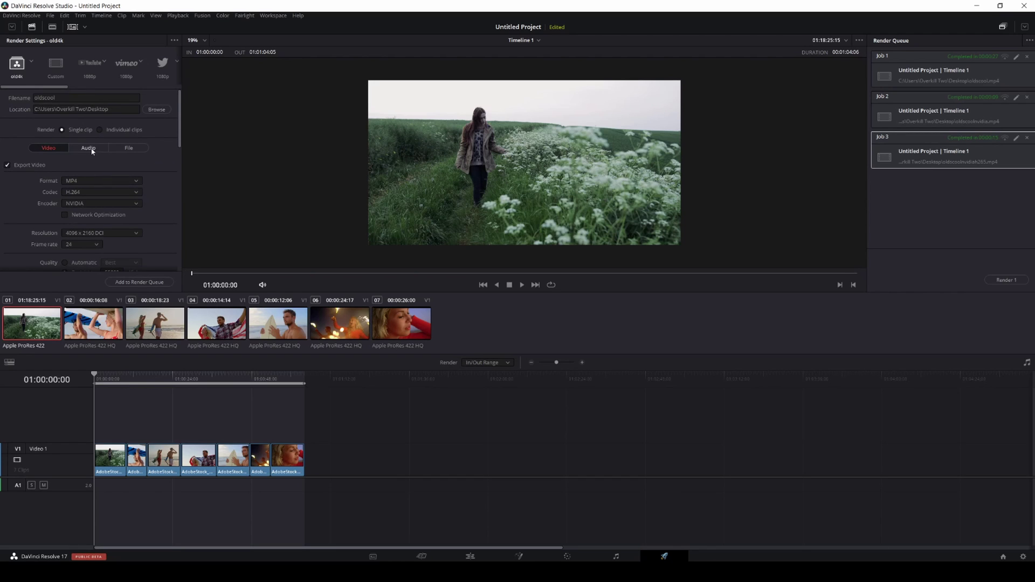
- Rename the output filename to OLDSCHOOL1
{"action": "left_click_drag", "start_coordinate": [65, 98], "coordinate": [3, 96]}
{"action": "type", "text": "OLDSCHO"}
{"action": "key", "text": "BackSpace"}
{"action": "type", "text": "HOOL"}
{"action": "left_click", "coordinate": [520, 439]}
- Open Task Manager's Performance view, resized and moved off the render queue
{"action": "key", "text": "ctrl+shift+Escape"}
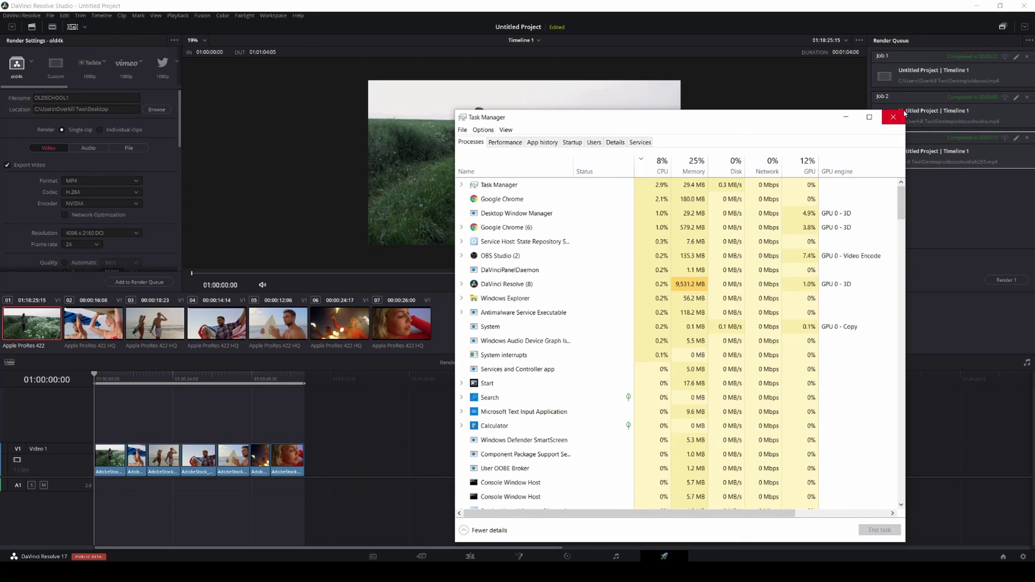
{"action": "left_click_drag", "start_coordinate": [905, 542], "coordinate": [825, 535]}
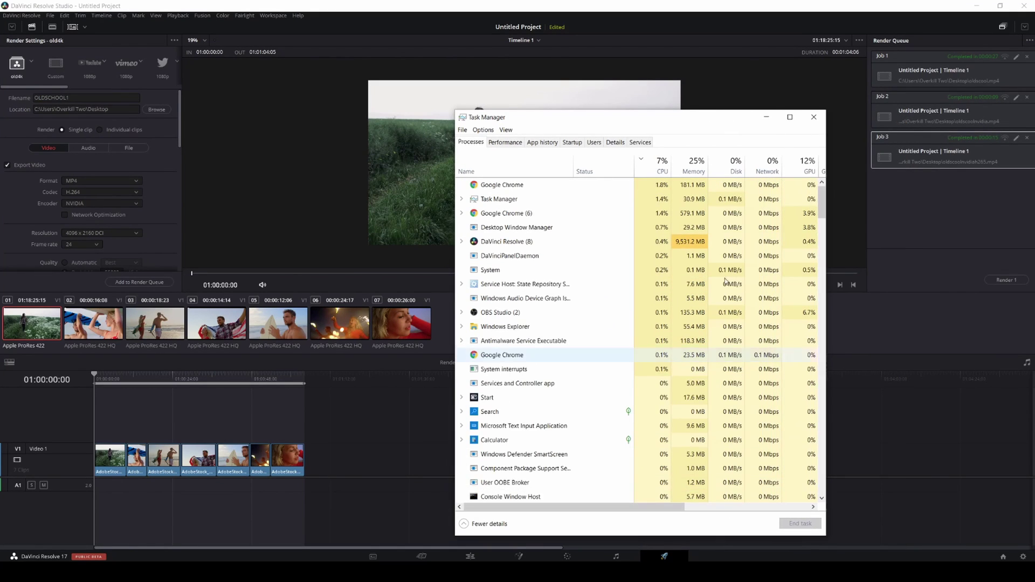
{"action": "left_click", "coordinate": [505, 142]}
{"action": "left_click_drag", "start_coordinate": [631, 118], "coordinate": [733, 121]}
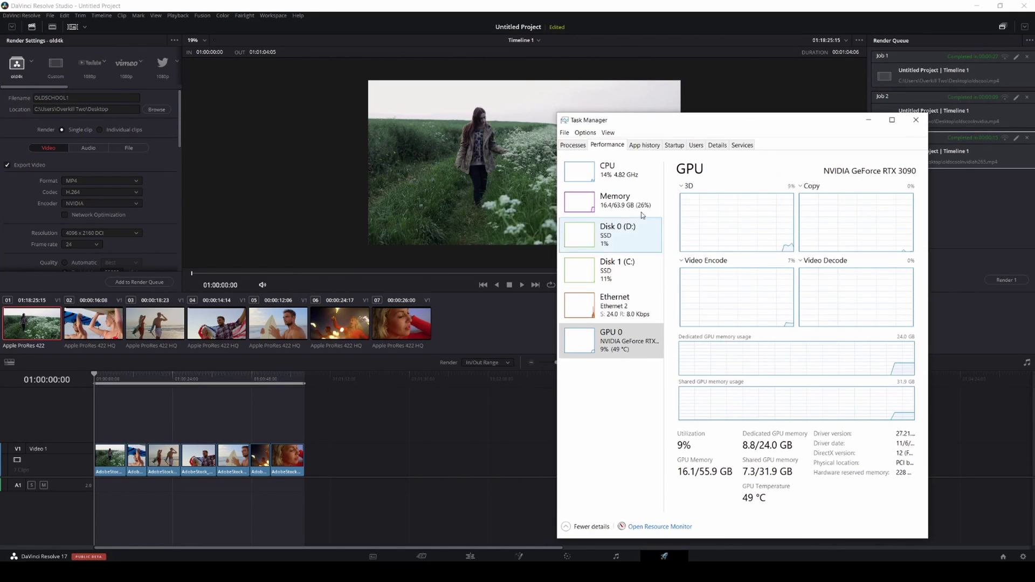
- Clear the old jobs, queue the NVIDIA job and render it while watching Task Manager
{"action": "left_click", "coordinate": [1027, 43]}
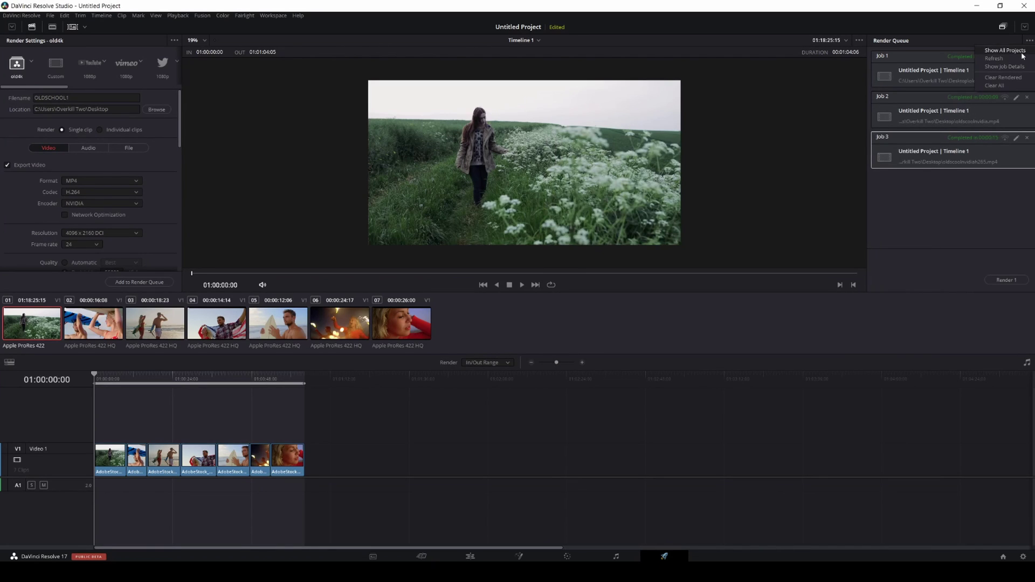
{"action": "left_click", "coordinate": [1006, 85]}
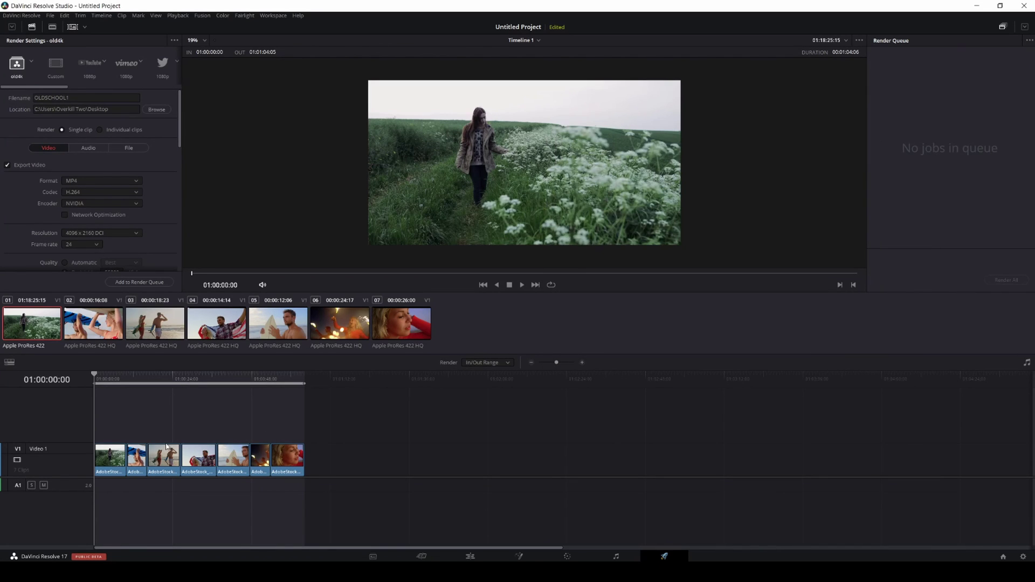
{"action": "left_click", "coordinate": [139, 282]}
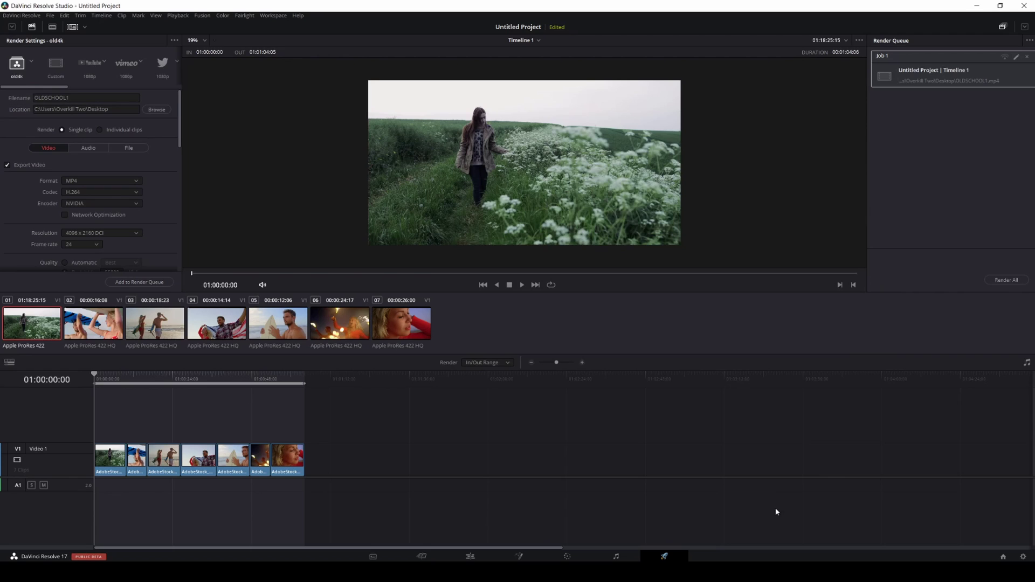
{"action": "left_click", "coordinate": [1007, 281]}
{"action": "key", "text": "alt+Tab"}
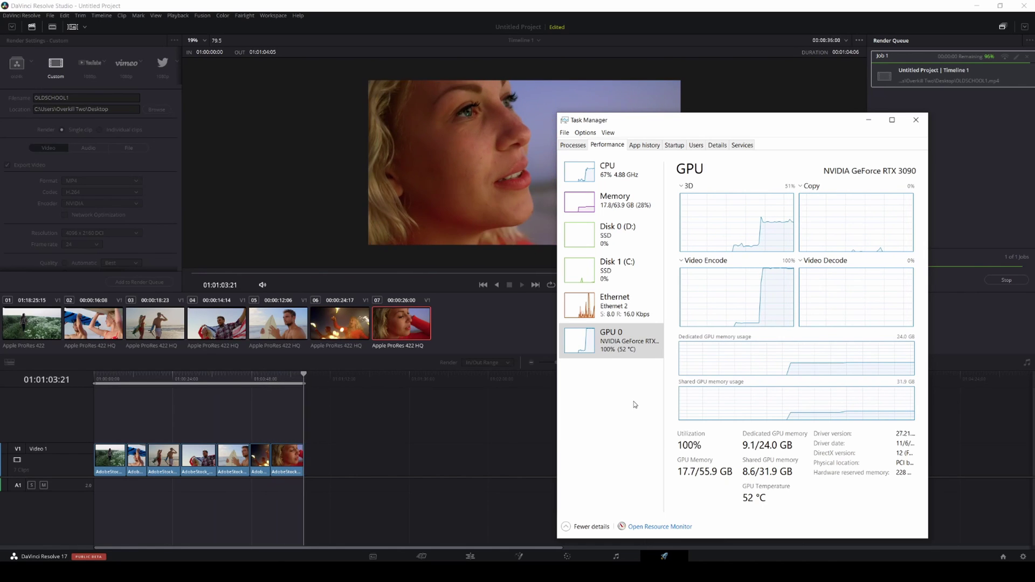
- Minimize Task Manager and return the playhead to the timeline start
{"action": "left_click", "coordinate": [869, 120]}
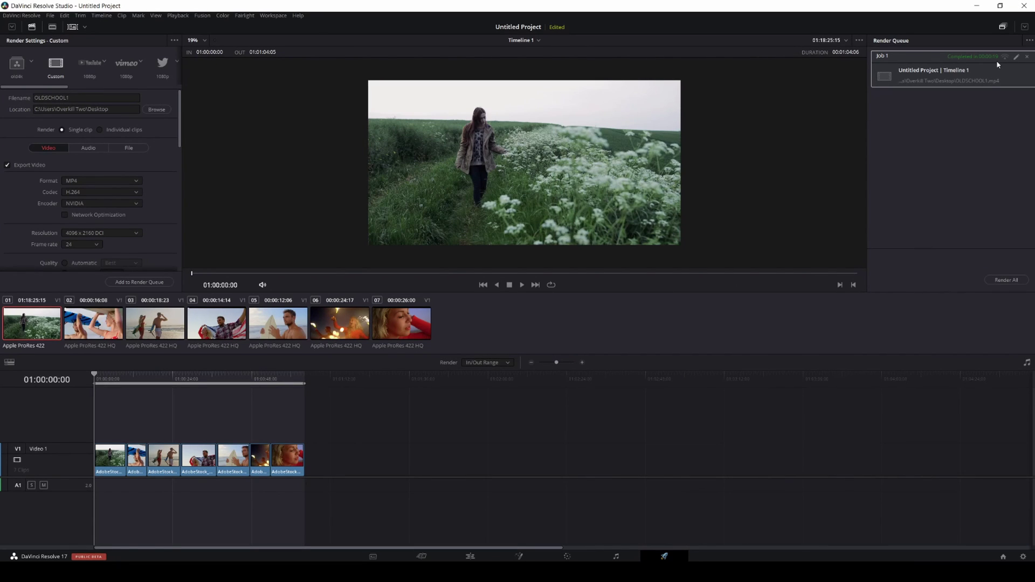
{"action": "left_click", "coordinate": [300, 379]}
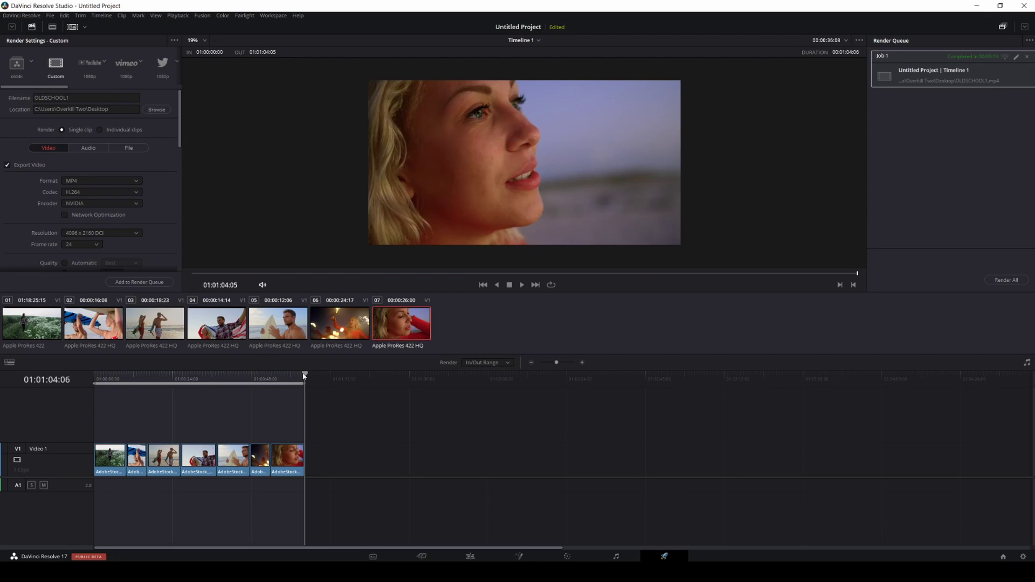
{"action": "key", "text": "Home"}
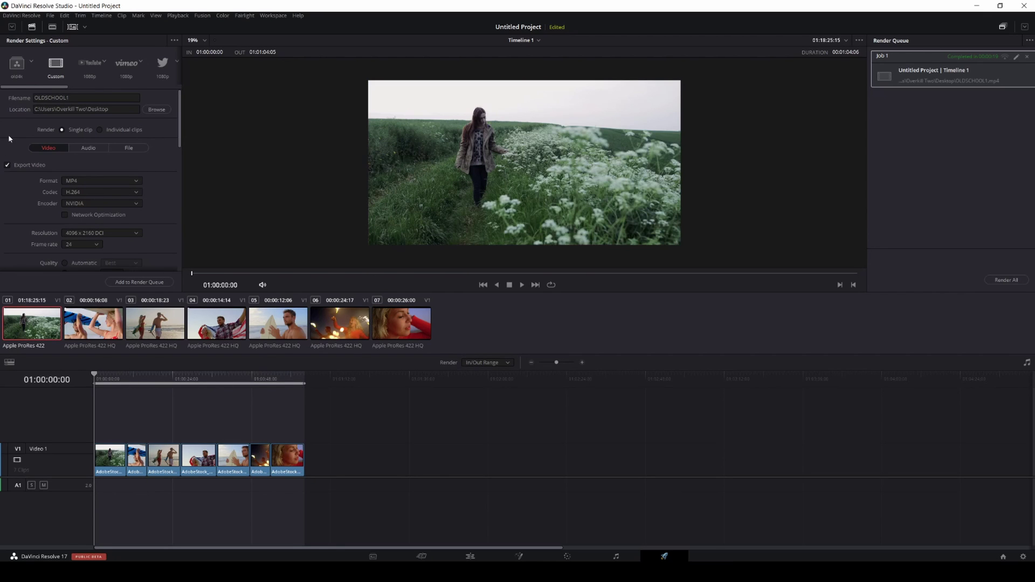
- Switch the encoder to Native with the High encoding profile
{"action": "left_click", "coordinate": [100, 206]}
{"action": "left_click", "coordinate": [93, 218]}
{"action": "left_click_drag", "start_coordinate": [179, 151], "coordinate": [187, 121]}
{"action": "left_click", "coordinate": [95, 179]}
{"action": "left_click", "coordinate": [90, 218]}
- Append 'oldnative' to the filename and add the job to the render queue
{"action": "left_click", "coordinate": [85, 99]}
{"action": "type", "text": "oldnativbee"}
{"action": "left_click", "coordinate": [140, 282]}
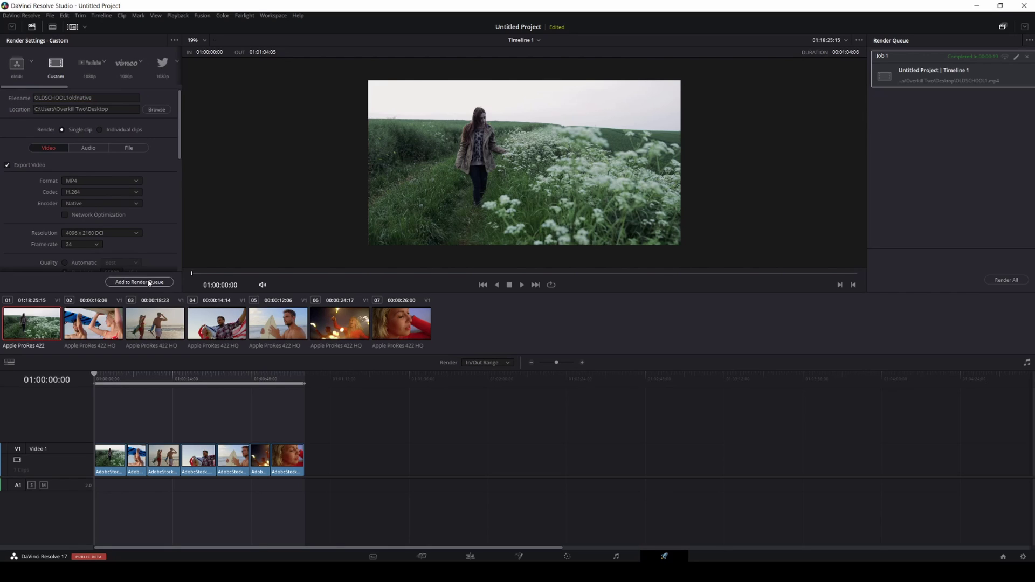
- Render the Native-encoder job, watching GPU load in Task Manager, then return to Resolve
{"action": "left_click", "coordinate": [1006, 280]}
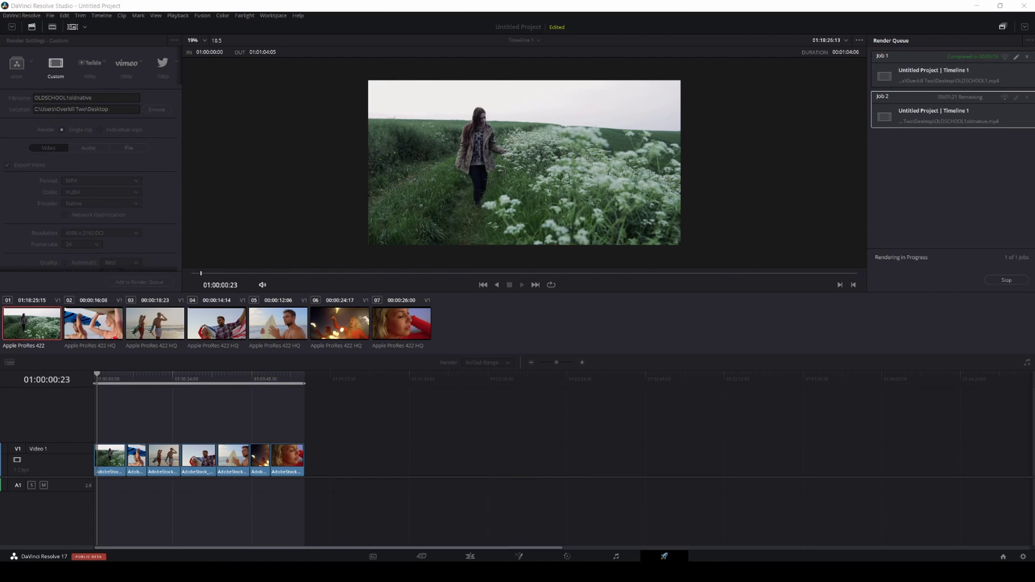
{"action": "key", "text": "alt+Tab"}
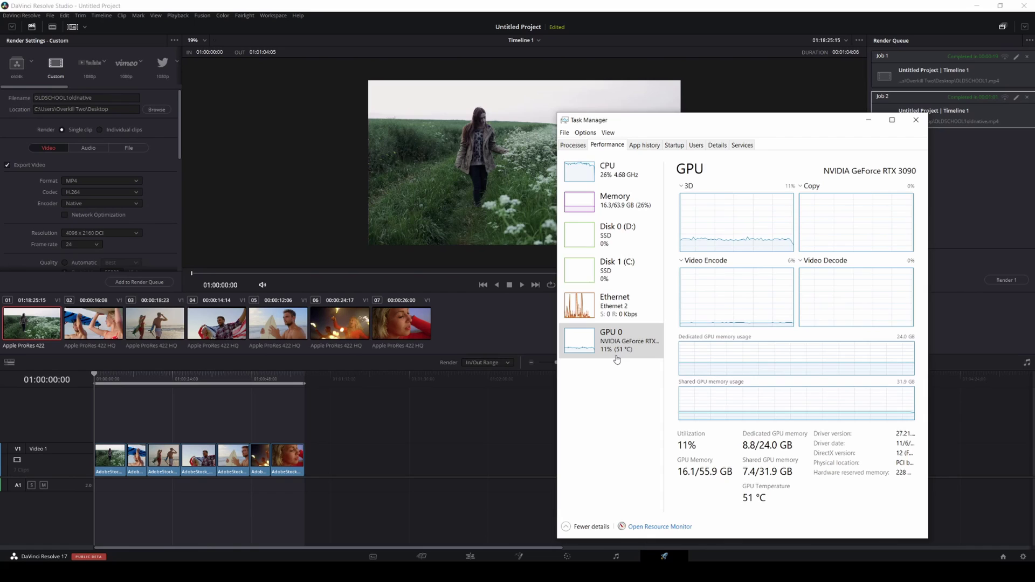
{"action": "left_click", "coordinate": [985, 204]}
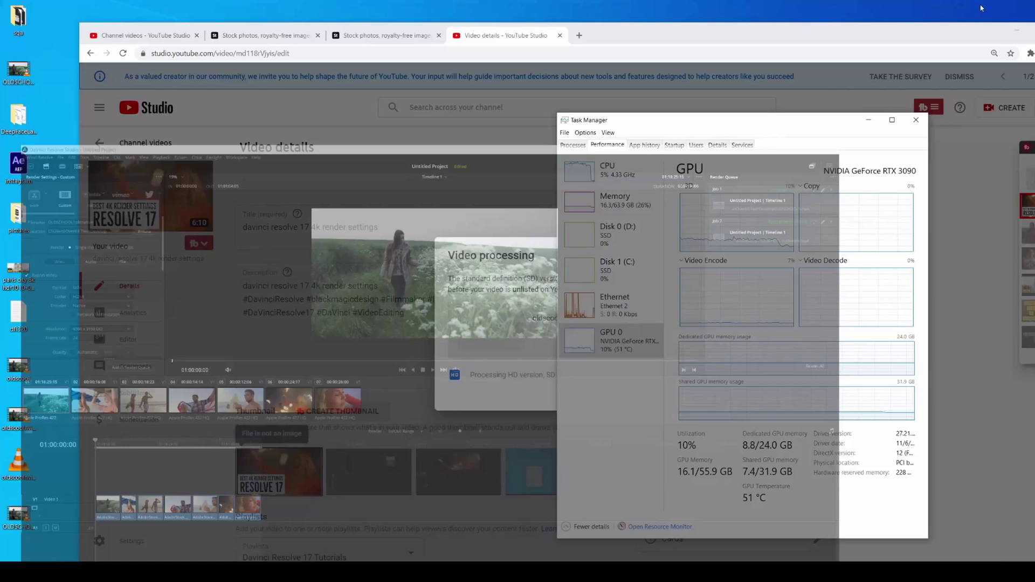
- Check the oldscoolnvidia video's file details in Properties, then close it
{"action": "left_click", "coordinate": [976, 6]}
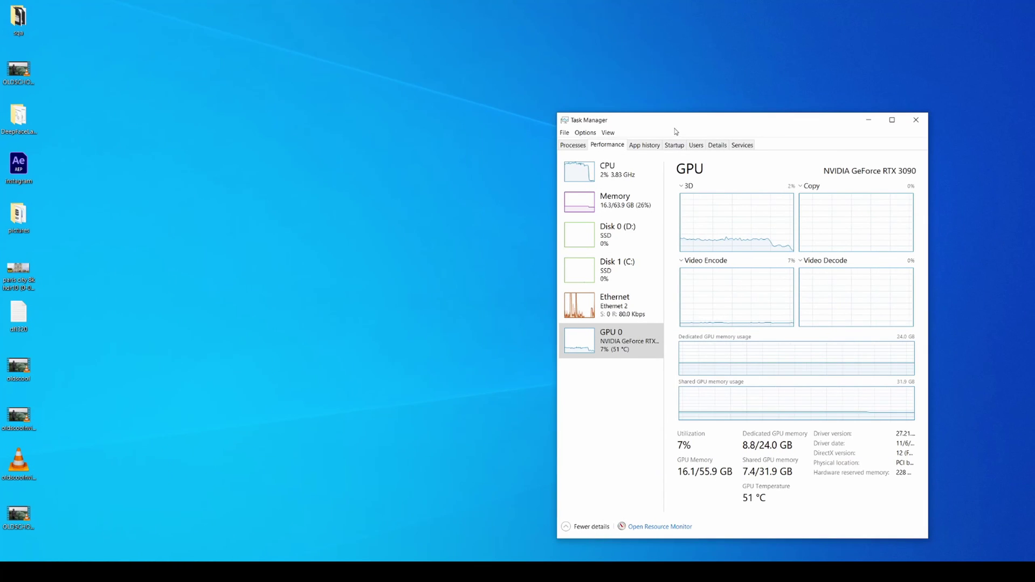
{"action": "left_click_drag", "start_coordinate": [676, 130], "coordinate": [679, 120]}
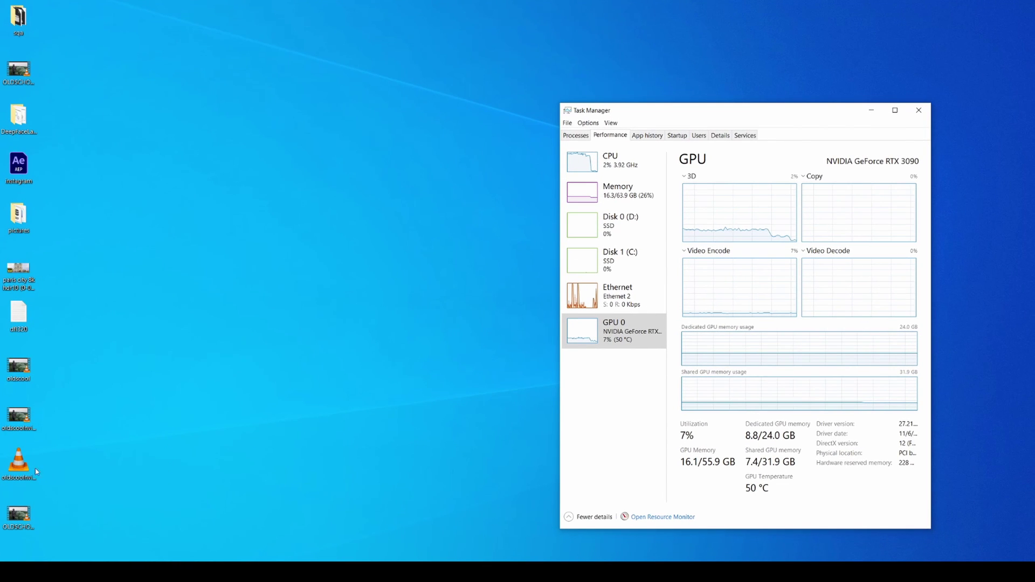
{"action": "left_click", "coordinate": [18, 415]}
{"action": "right_click", "coordinate": [18, 426]}
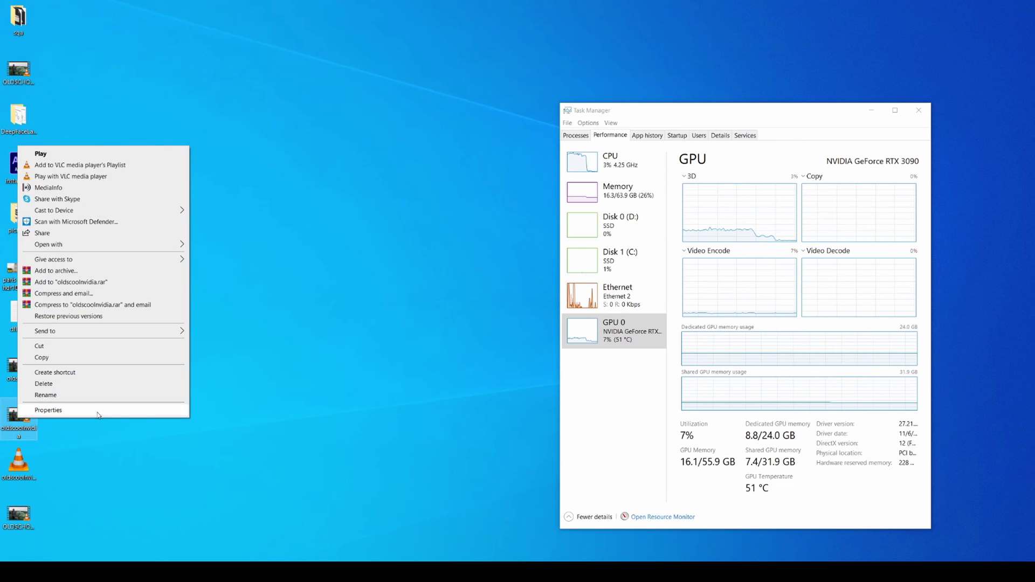
{"action": "left_click", "coordinate": [38, 410]}
{"action": "left_click_drag", "start_coordinate": [130, 312], "coordinate": [271, 271]}
{"action": "left_click", "coordinate": [233, 288]}
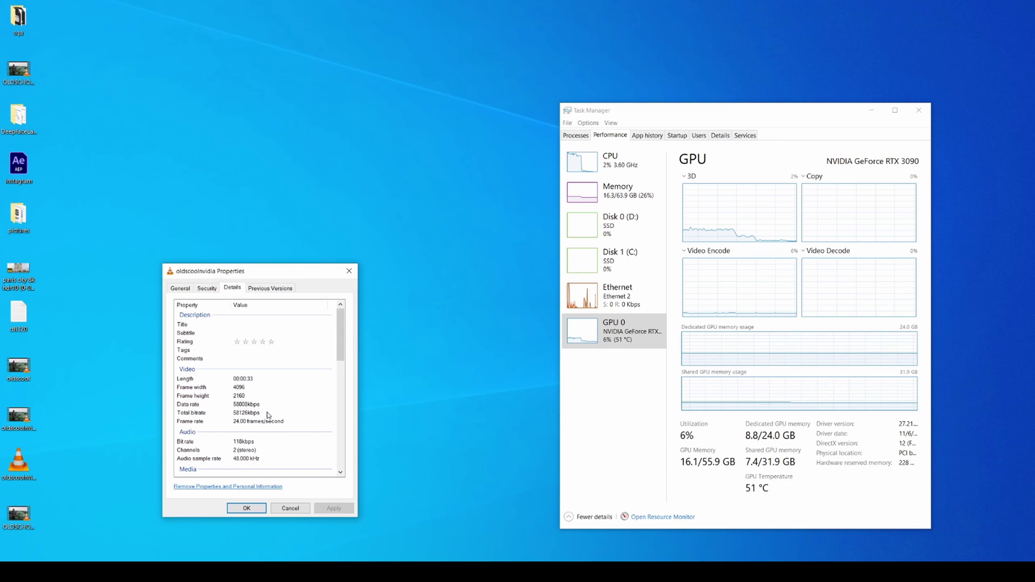
{"action": "left_click", "coordinate": [290, 509]}
- Show the OLDSCHOOL1oldnative file's details: 4096x2160, 00:01:04, 32196 kbps
{"action": "right_click", "coordinate": [25, 78]}
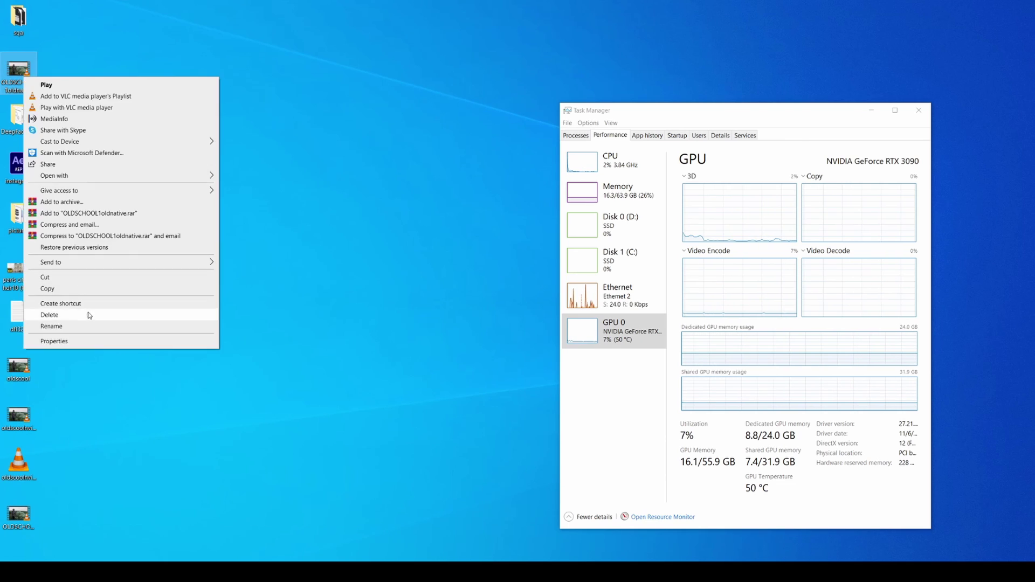
{"action": "left_click", "coordinate": [86, 341]}
{"action": "left_click", "coordinate": [97, 102]}
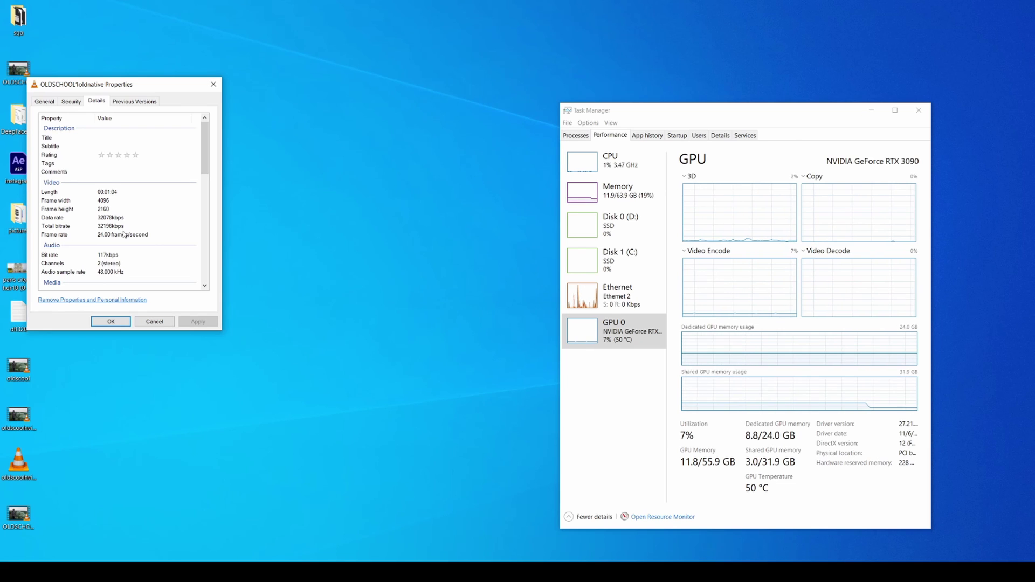
- Close the file properties and clear all jobs from the render queue
{"action": "left_click", "coordinate": [155, 322]}
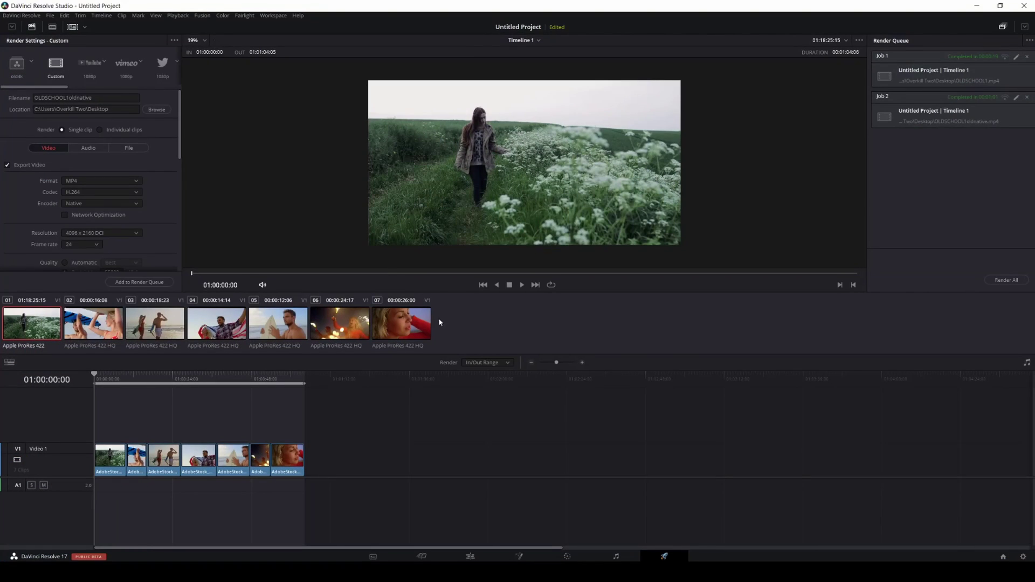
{"action": "left_click", "coordinate": [1029, 41]}
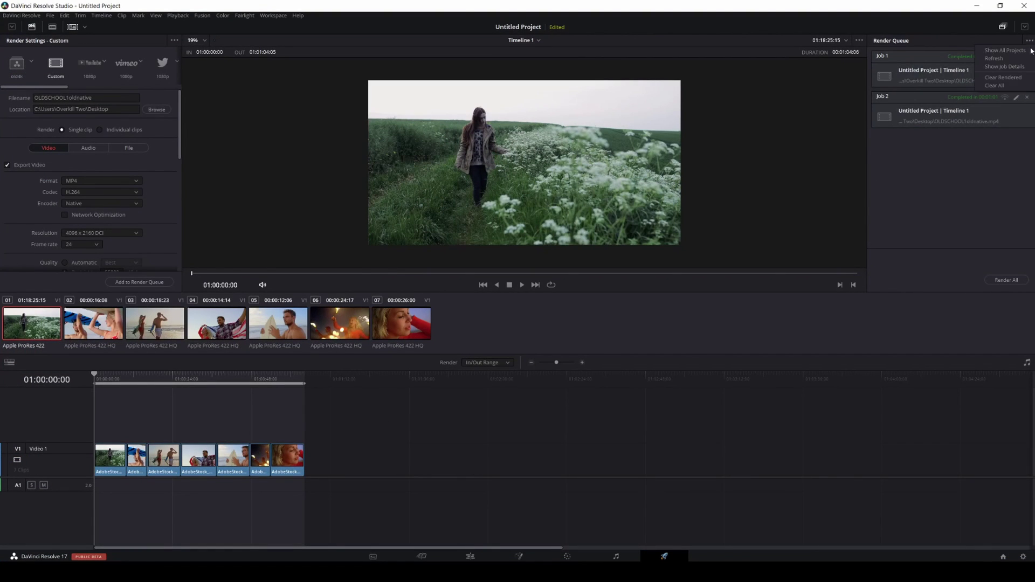
{"action": "left_click", "coordinate": [1000, 85]}
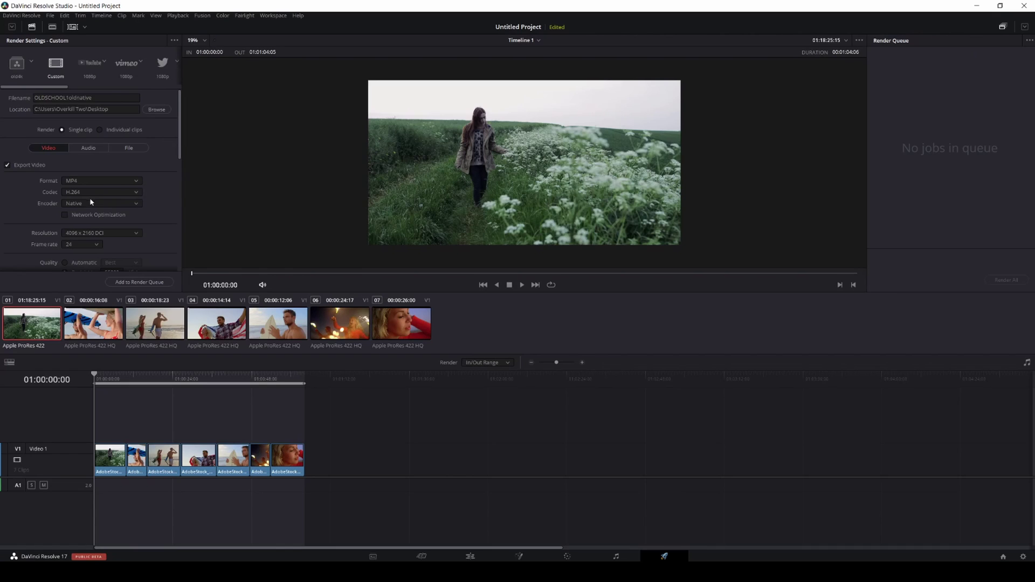
- Set the NVIDIA encoder, Main10 profile, and filename oldmain10nvidia
{"action": "scroll", "coordinate": [93, 193], "scroll_direction": "down", "scroll_amount": 1}
{"action": "left_click", "coordinate": [96, 205]}
{"action": "left_click", "coordinate": [75, 216]}
{"action": "left_click_drag", "start_coordinate": [179, 138], "coordinate": [179, 175]}
{"action": "left_click", "coordinate": [98, 172]}
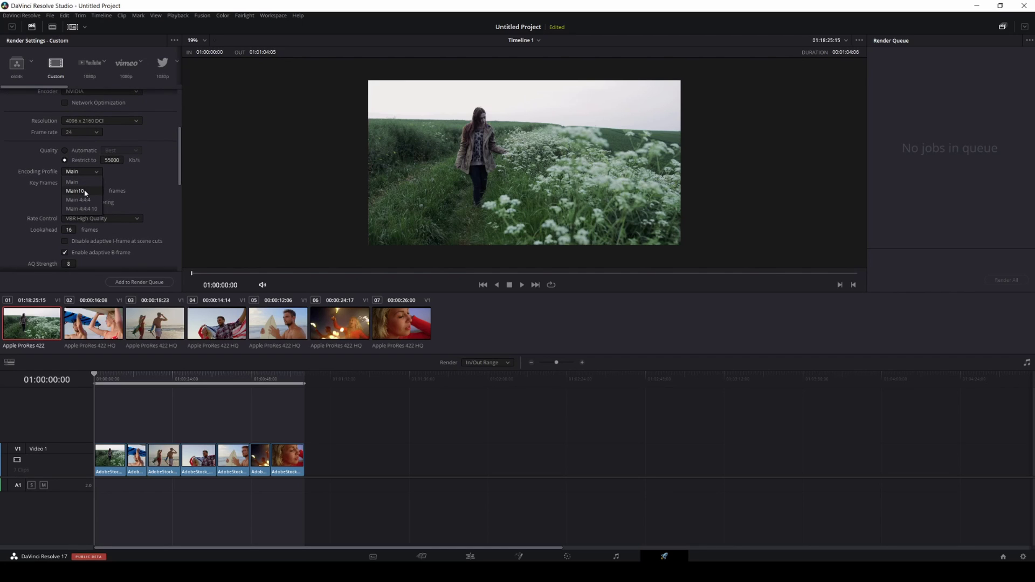
{"action": "left_click", "coordinate": [85, 192]}
{"action": "left_click_drag", "start_coordinate": [180, 173], "coordinate": [168, 139]}
{"action": "double_click", "coordinate": [64, 97]}
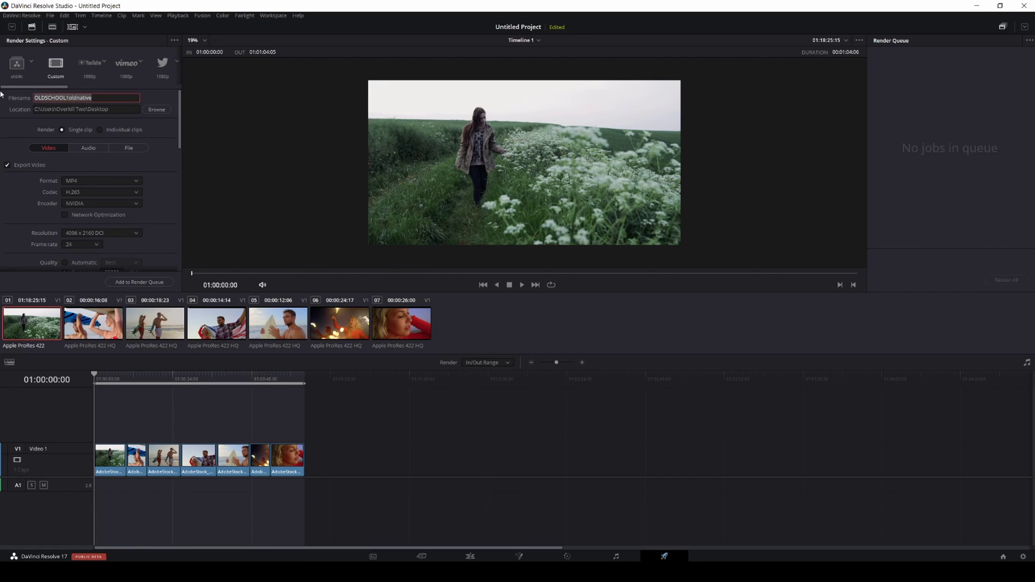
{"action": "type", "text": "oldmain10nvidia"}
- Render the oldmain10nvidia job, then set the codec back to H.264 and return to the Edit page
{"action": "left_click", "coordinate": [139, 281]}
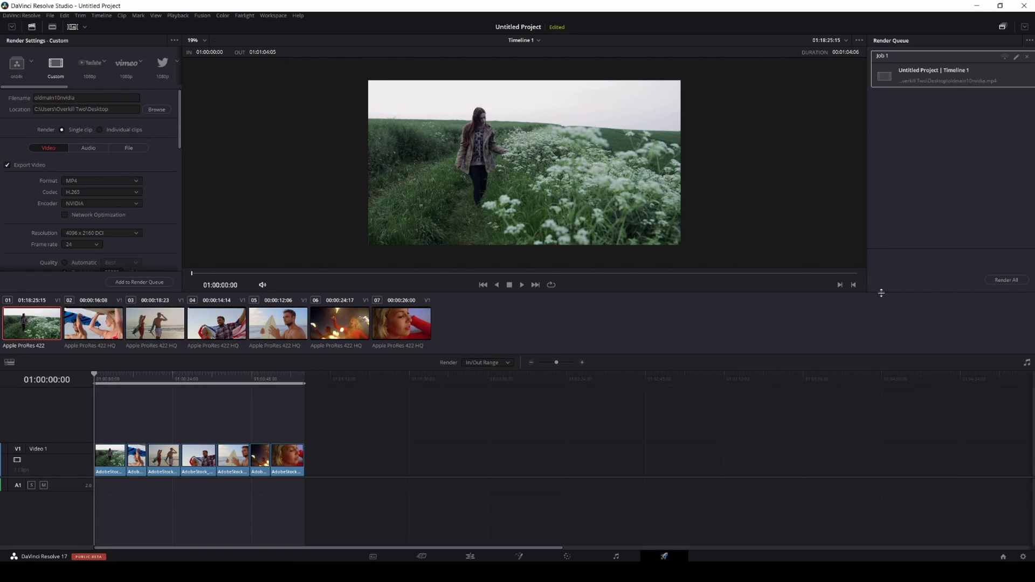
{"action": "left_click", "coordinate": [997, 284]}
{"action": "left_click", "coordinate": [92, 192]}
{"action": "left_click", "coordinate": [92, 209]}
{"action": "left_click", "coordinate": [469, 557]}
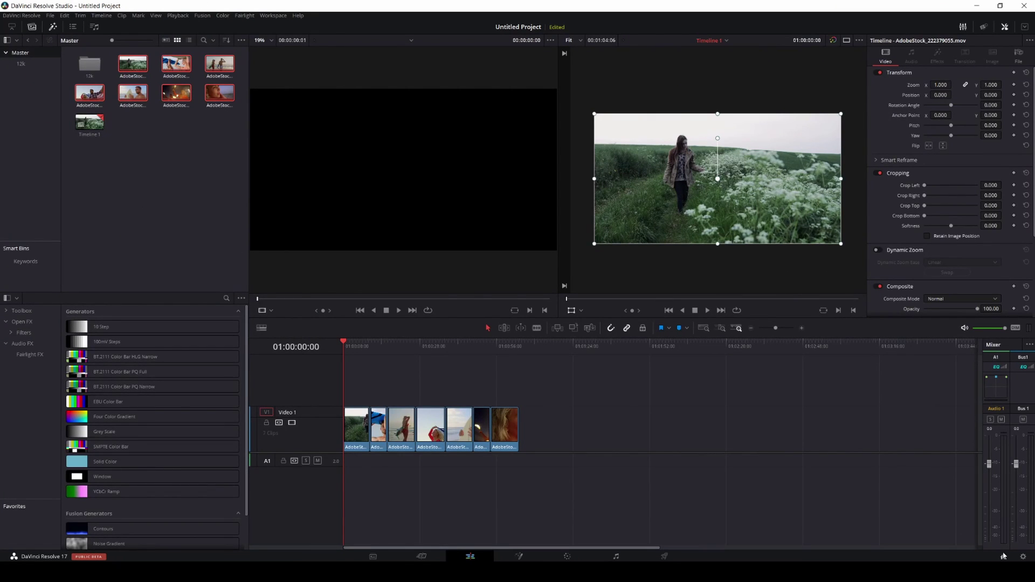
- Set the project timeline resolution to 8192 x 4320 DCI
{"action": "left_click", "coordinate": [1023, 557]}
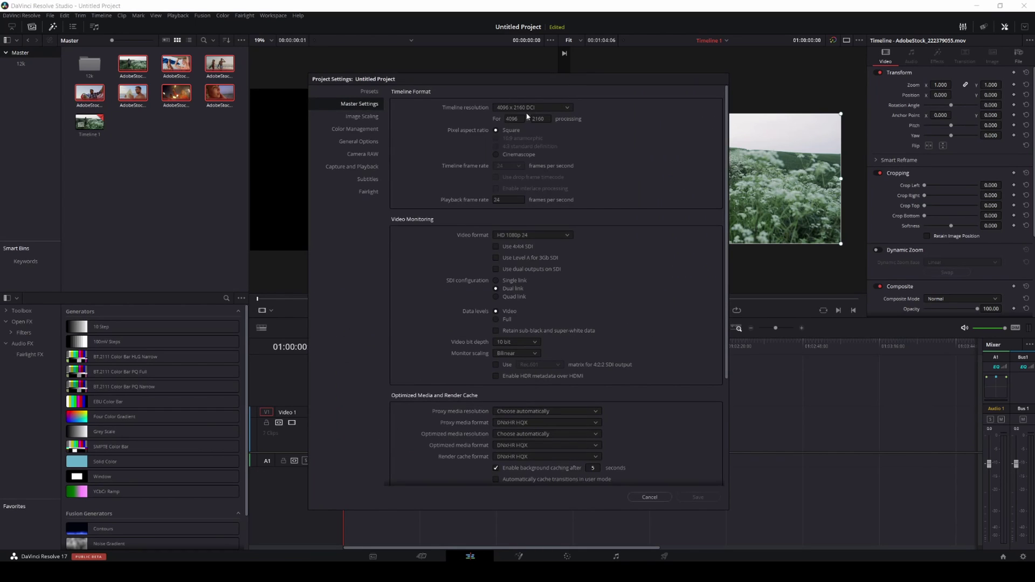
{"action": "left_click", "coordinate": [533, 107]}
{"action": "left_click", "coordinate": [539, 189]}
{"action": "left_click", "coordinate": [699, 496]}
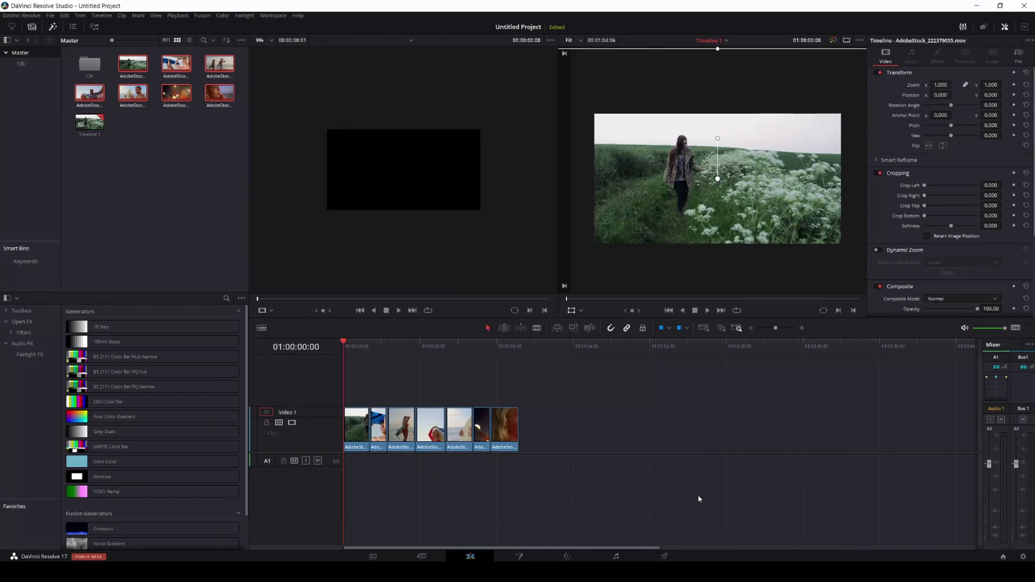
- Create Timeline 2 from all clips in the 12k bin, starting at 00:00:00:00
{"action": "right_click", "coordinate": [159, 165]}
{"action": "left_click", "coordinate": [93, 65]}
{"action": "double_click", "coordinate": [92, 65]}
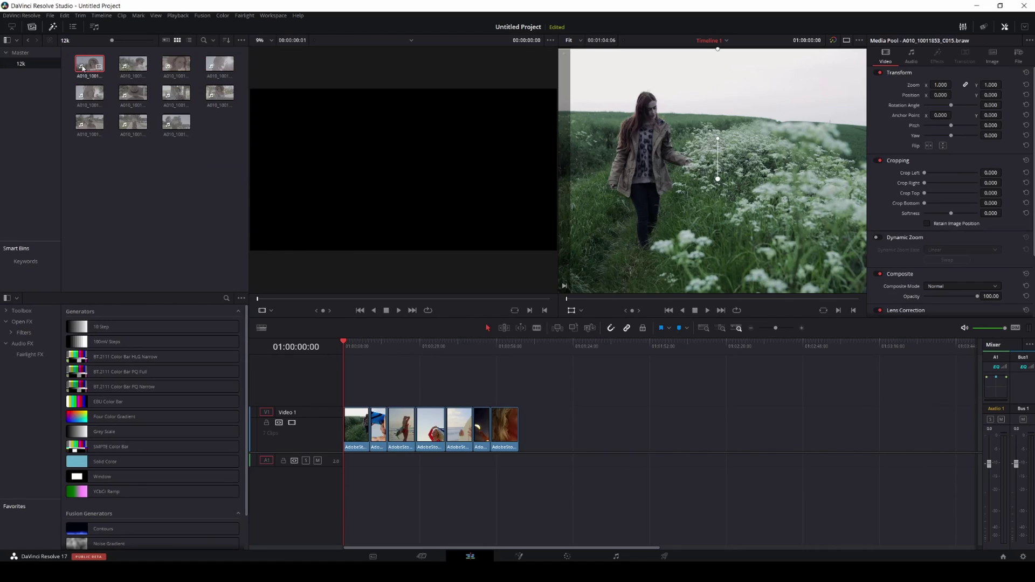
{"action": "key", "text": "ctrl+a"}
{"action": "right_click", "coordinate": [176, 122]}
{"action": "left_click", "coordinate": [208, 375]}
{"action": "left_click", "coordinate": [505, 248]}
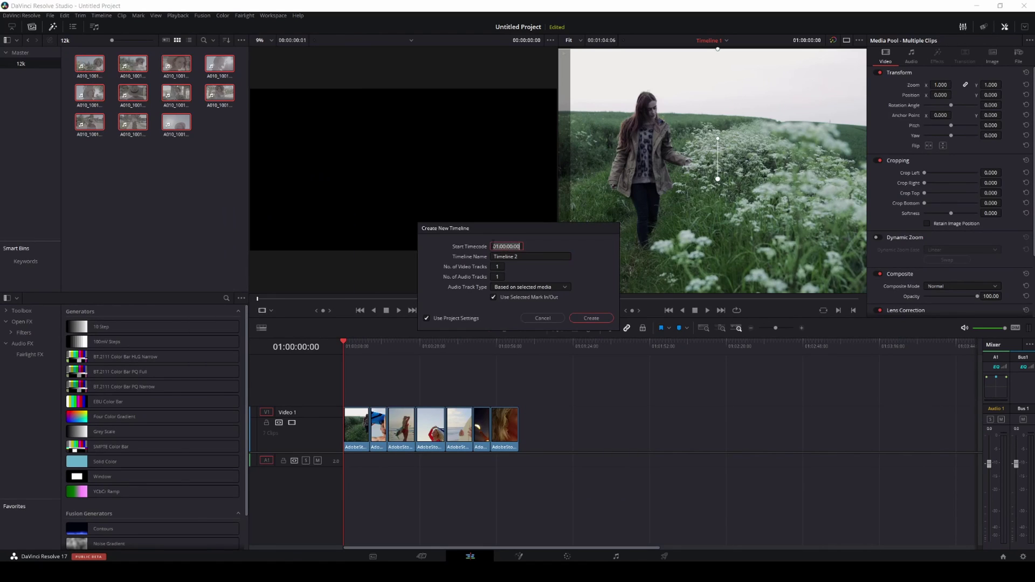
{"action": "type", "text": "00000000"}
{"action": "left_click", "coordinate": [591, 318]}
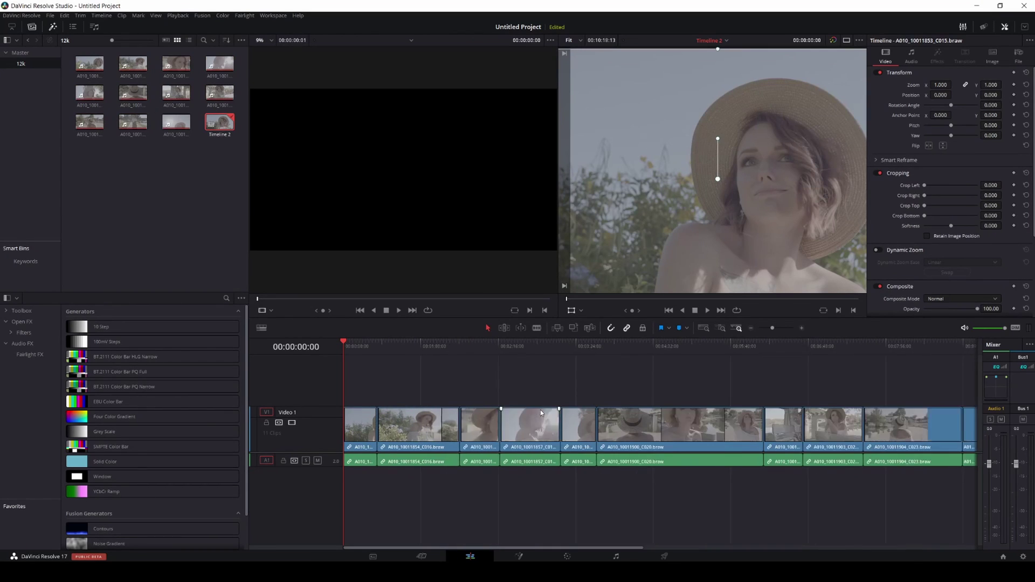
- Delete all clips after the second one and trim the timeline to end at 00:01:04:01
{"action": "left_click_drag", "start_coordinate": [945, 432], "coordinate": [438, 434]}
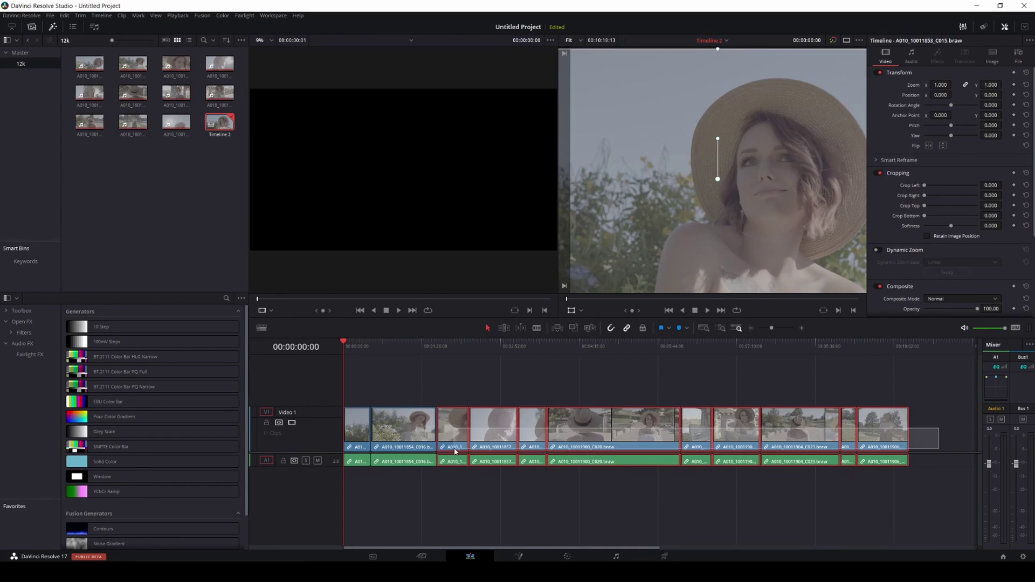
{"action": "key", "text": "Delete"}
{"action": "scroll", "coordinate": [411, 338], "scroll_direction": "up", "scroll_amount": 3}
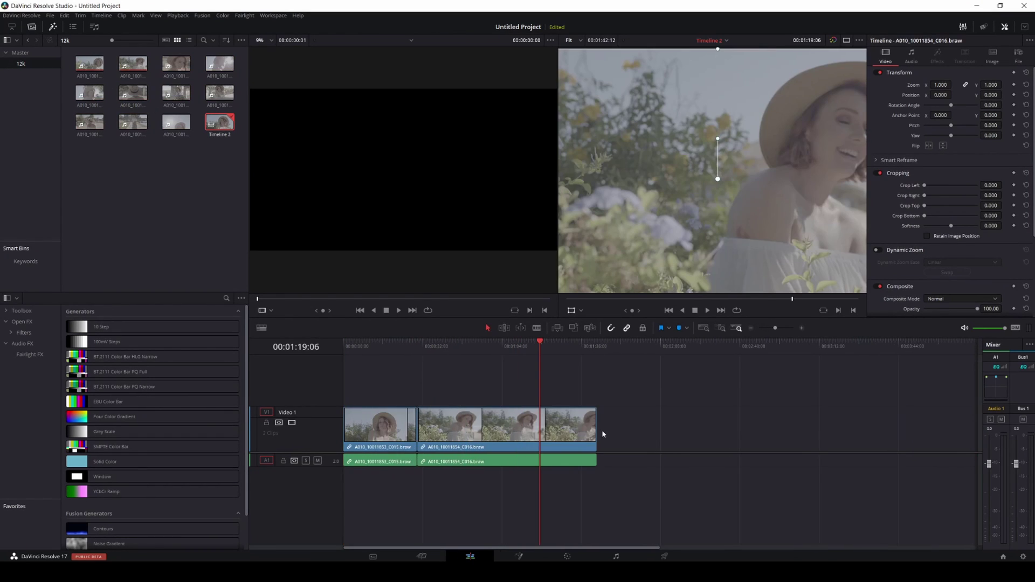
{"action": "left_click_drag", "start_coordinate": [597, 434], "coordinate": [575, 434]}
{"action": "left_click", "coordinate": [502, 355]}
{"action": "left_click_drag", "start_coordinate": [502, 354], "coordinate": [503, 351]}
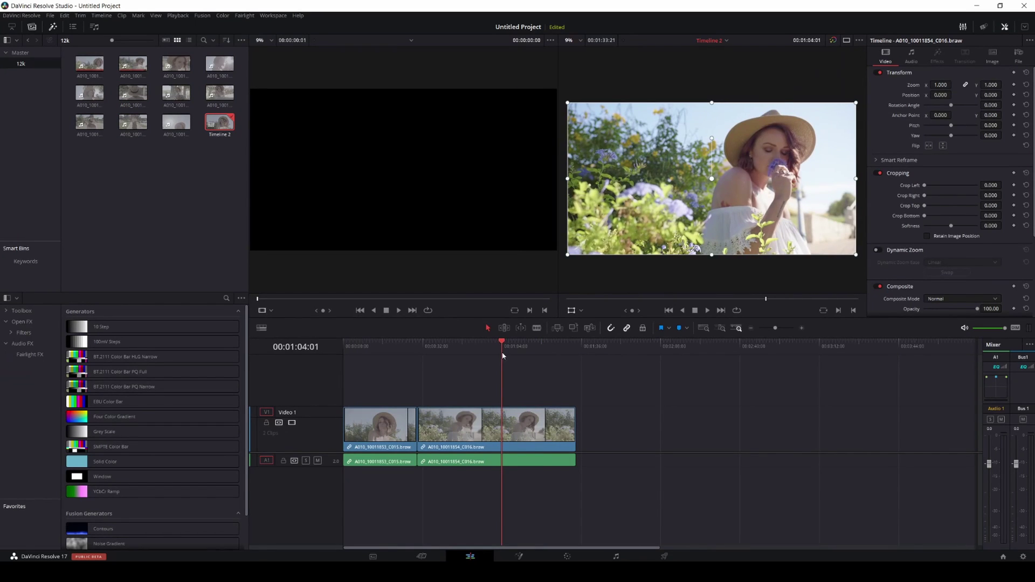
{"action": "left_click_drag", "start_coordinate": [575, 426], "coordinate": [500, 413]}
- On the Deliver page, name the output file '8k gpu'
{"action": "key", "text": "shift+6"}
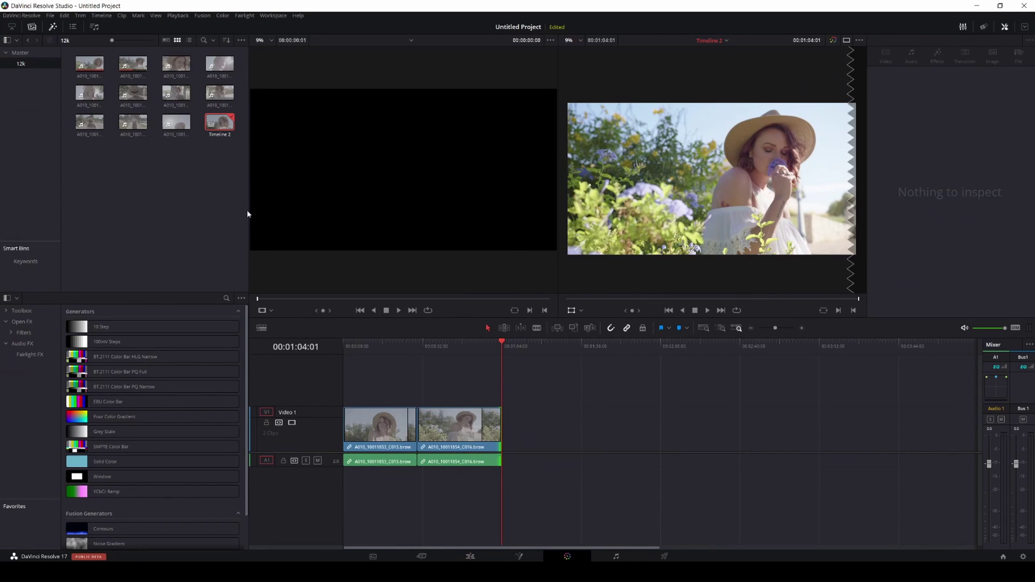
{"action": "left_click", "coordinate": [662, 557]}
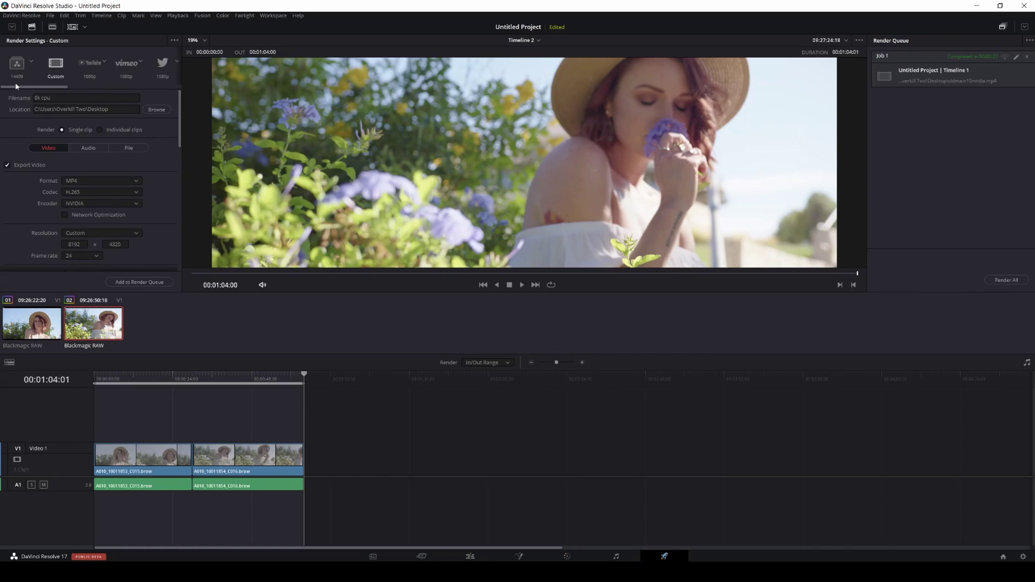
{"action": "left_click", "coordinate": [54, 98]}
{"action": "type", "text": "8k"}
- Restrict bitrate to 200000 Kb/s, choose the Main10 encoding profile, and keep VBR High Quality rate control
{"action": "scroll", "coordinate": [98, 220], "scroll_direction": "down", "scroll_amount": 3}
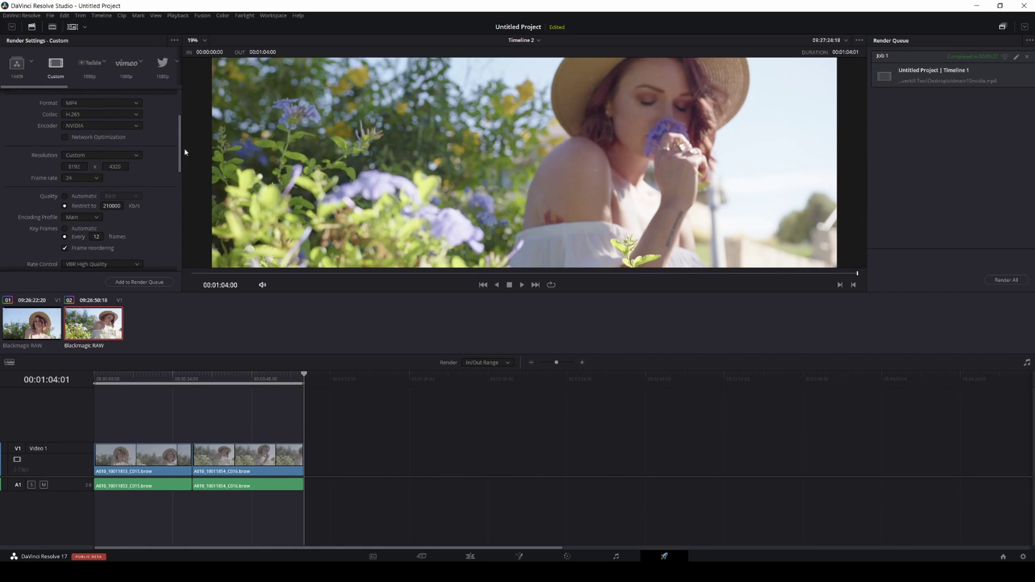
{"action": "scroll", "coordinate": [181, 170], "scroll_direction": "down", "scroll_amount": 2}
{"action": "double_click", "coordinate": [112, 168]}
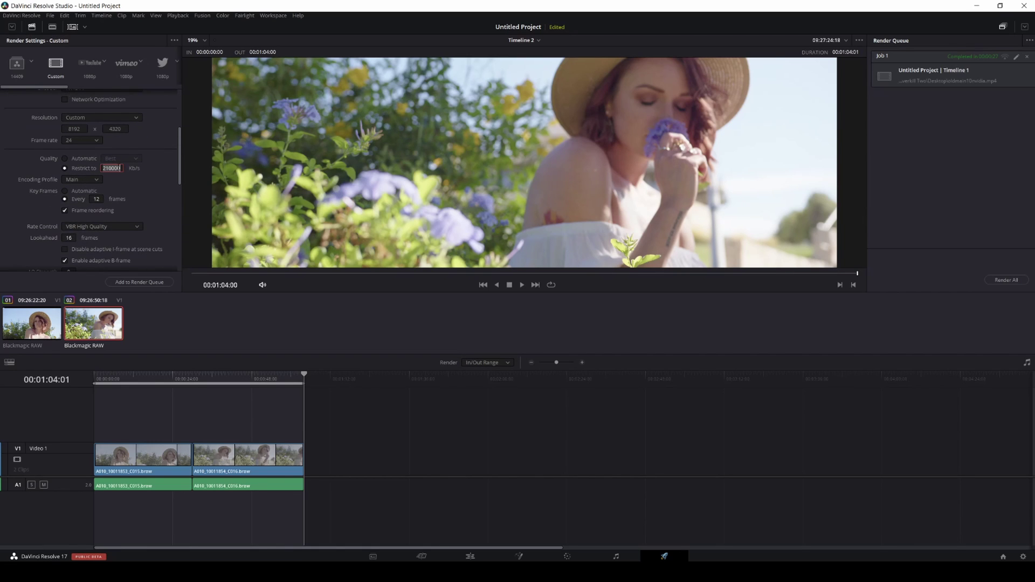
{"action": "type", "text": "200000"}
{"action": "left_click", "coordinate": [81, 179]}
{"action": "left_click", "coordinate": [78, 192]}
{"action": "scroll", "coordinate": [179, 174], "scroll_direction": "down", "scroll_amount": 2}
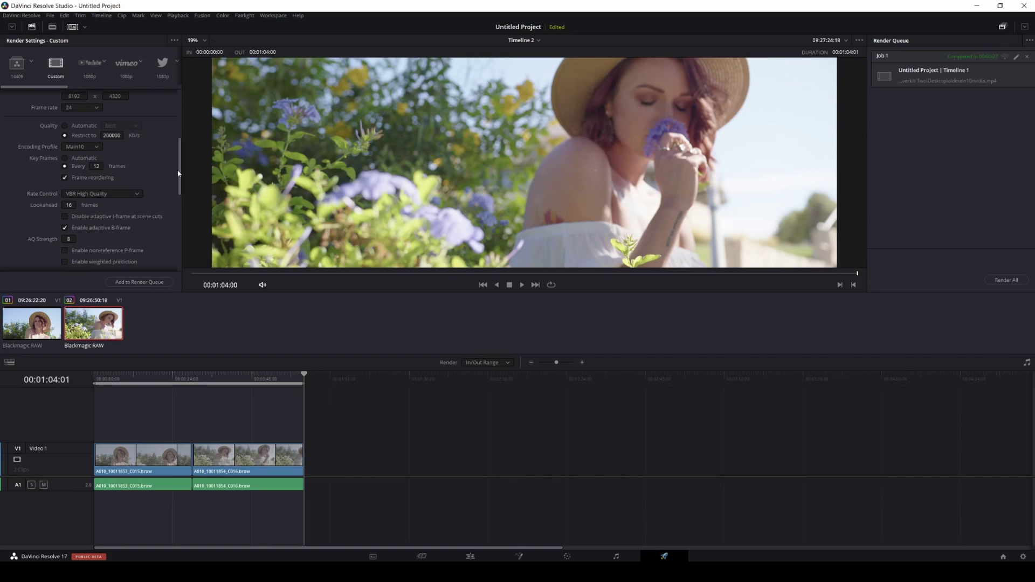
{"action": "left_click", "coordinate": [95, 195]}
{"action": "left_click", "coordinate": [131, 169]}
{"action": "scroll", "coordinate": [183, 171], "scroll_direction": "down", "scroll_amount": 1}
{"action": "scroll", "coordinate": [175, 193], "scroll_direction": "up", "scroll_amount": 10}
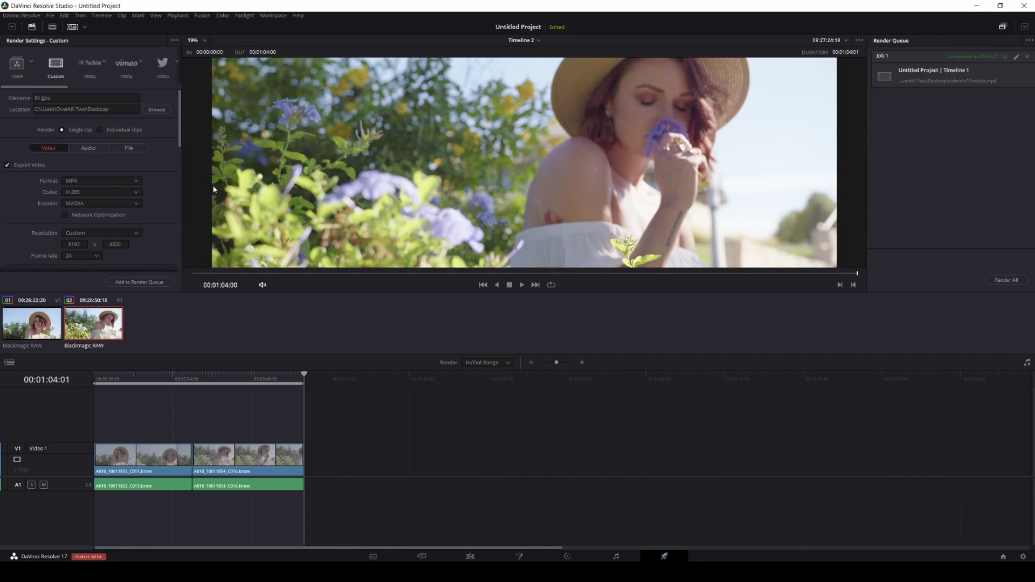
- Queue and render the 8k gpu job while watching GPU load in Task Manager
{"action": "left_click", "coordinate": [147, 282]}
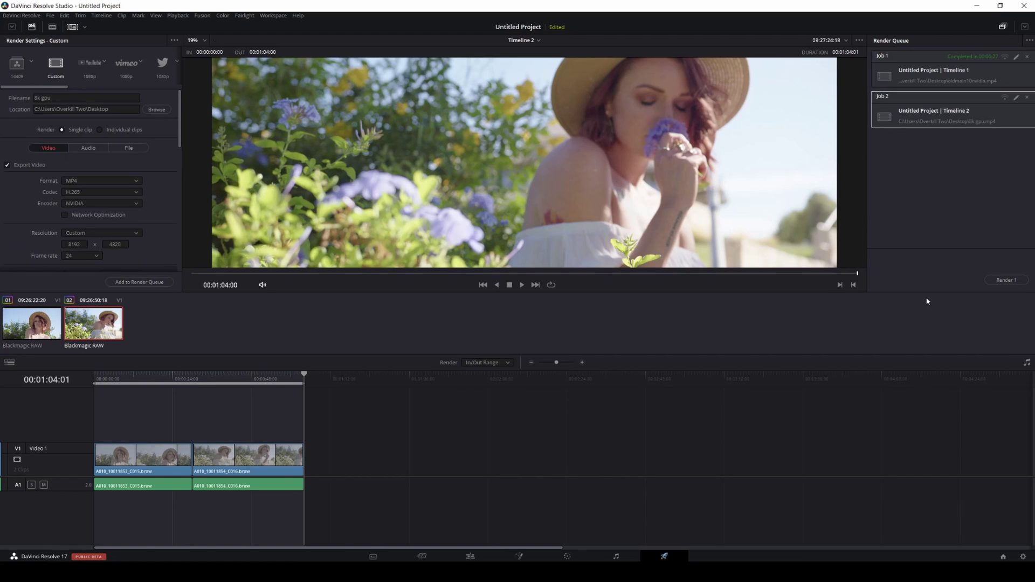
{"action": "left_click", "coordinate": [1007, 280]}
{"action": "key", "text": "ctrl+shift+Escape"}
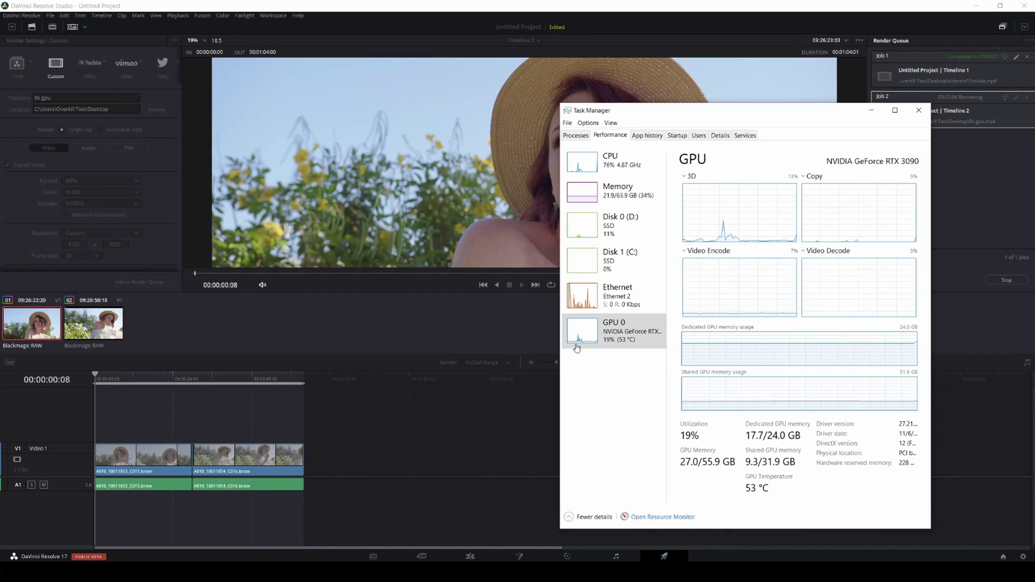